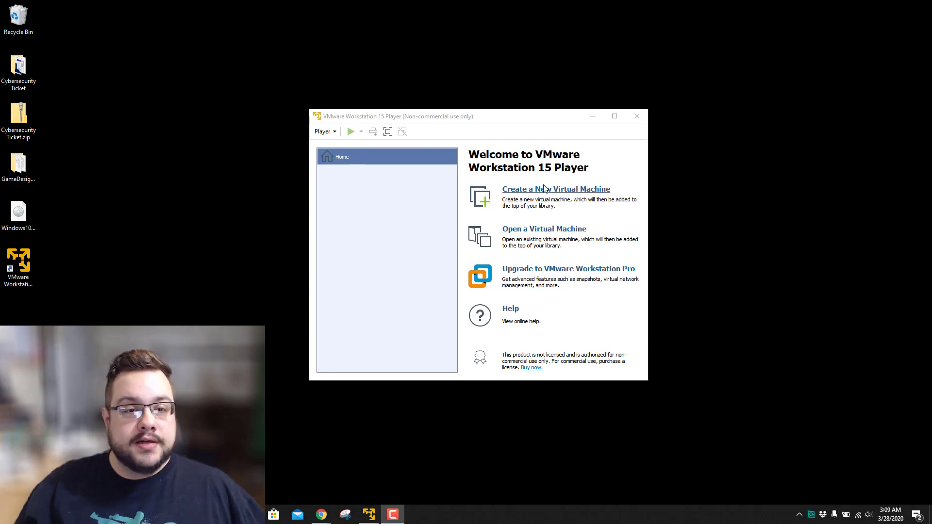
Move the VMware Player window up and to the left.
left_click(423, 117)
mouse_move(423, 117)
left_mouse_down()
mouse_move(407, 113)
mouse_move(414, 118)
left_mouse_up()
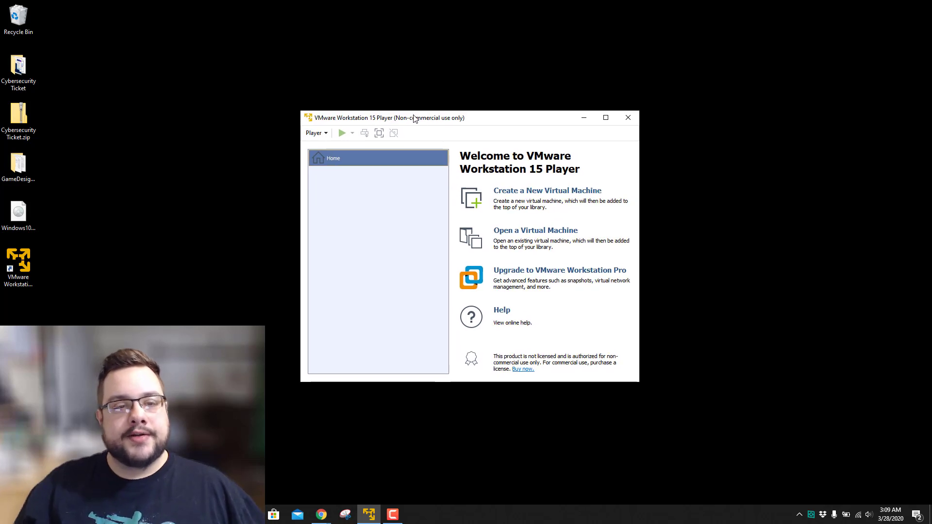
Start a new virtual machine that installs from Windows10.iso on the Desktop.
left_click(534, 194)
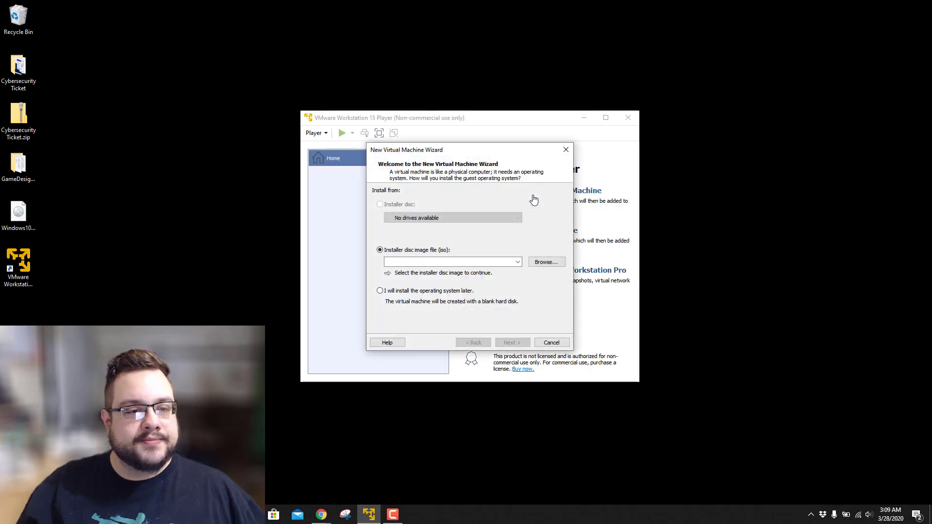
left_click(547, 266)
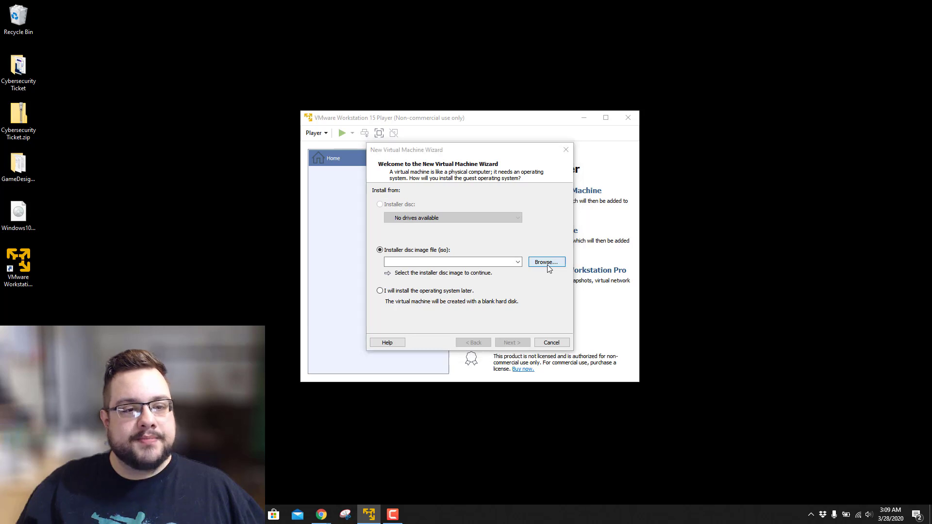
left_click(406, 256)
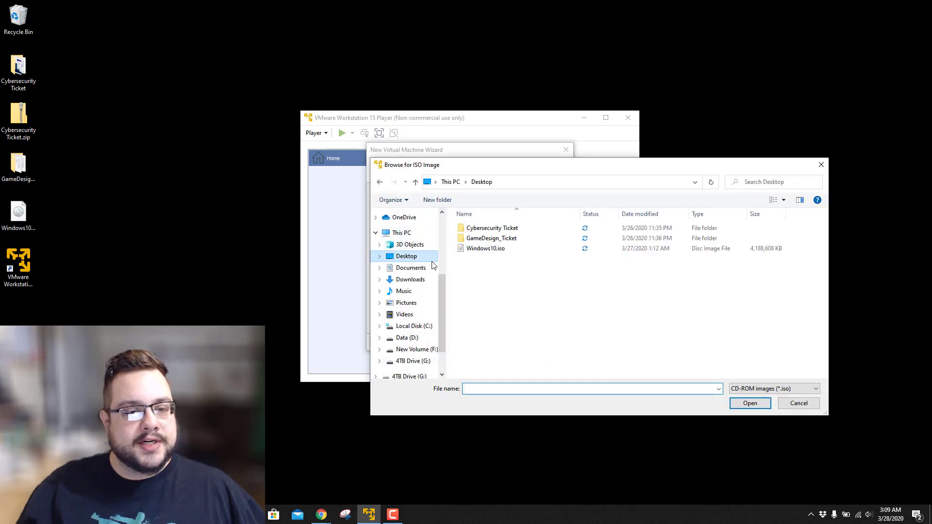
double_click(500, 251)
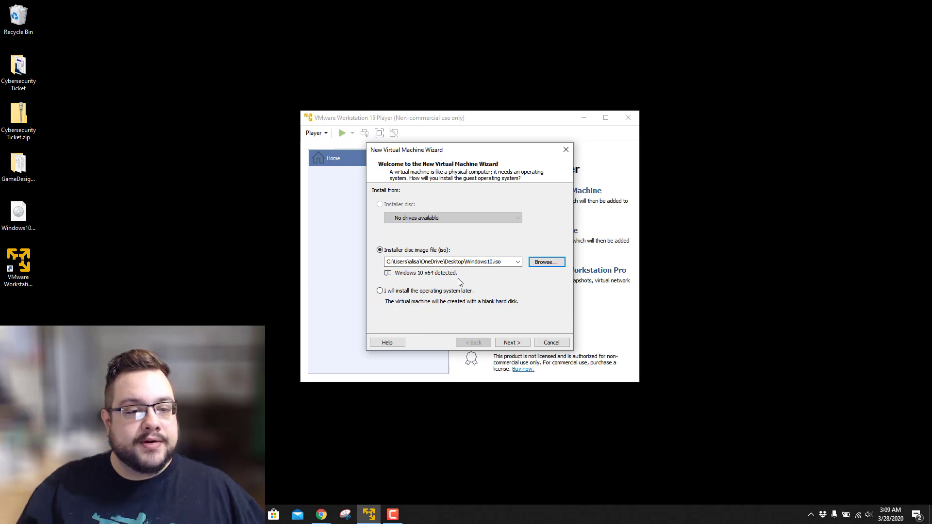
left_click(512, 343)
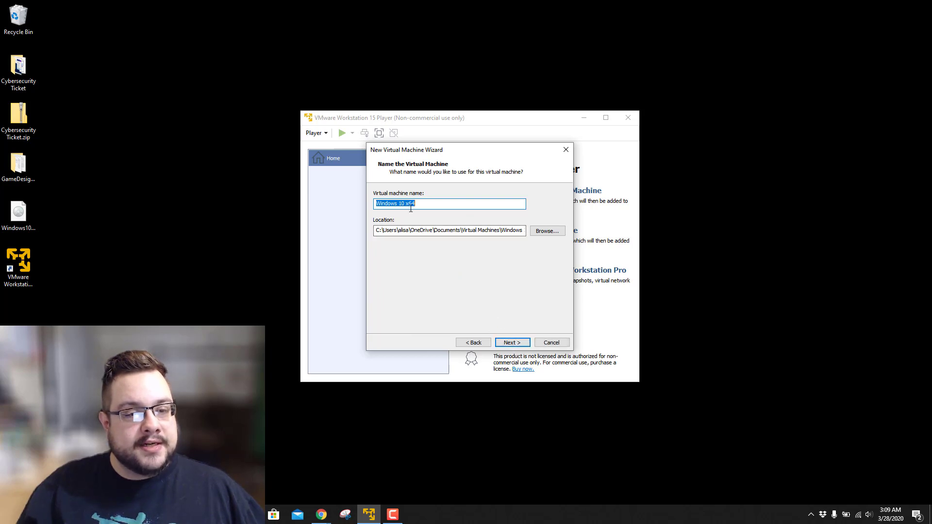
Store the Windows 10 x64 machine in G:\VMs and keep the 60 GB single-file disk.
left_click(545, 231)
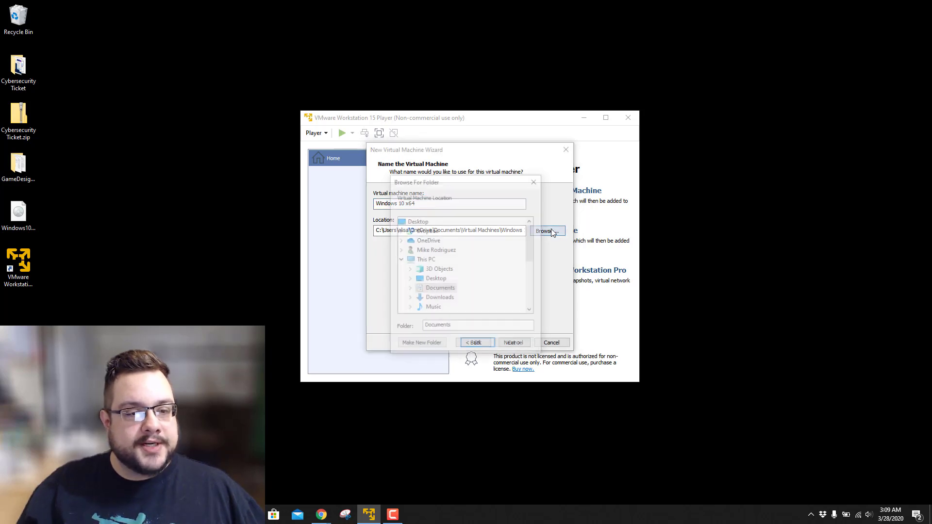
left_click(431, 261)
scroll(464, 274, "down", 3)
double_click(442, 279)
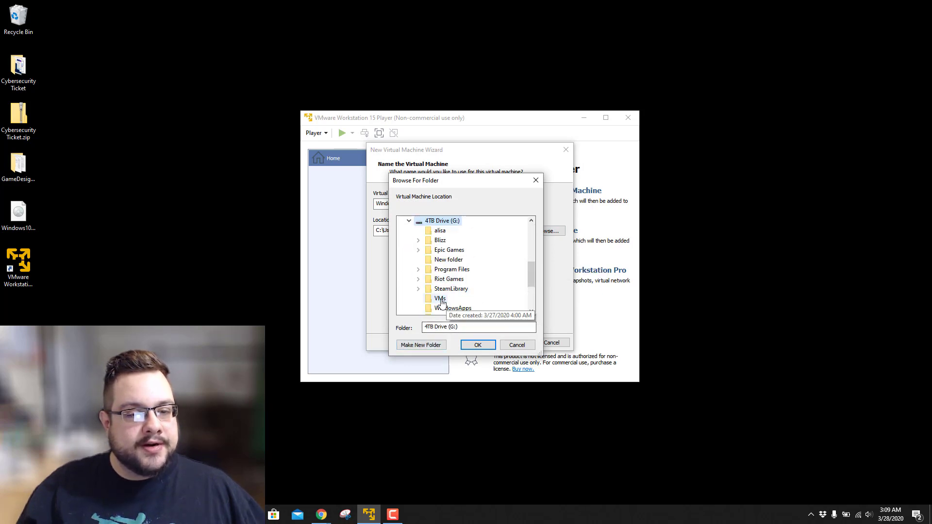
left_click(440, 298)
left_click(478, 346)
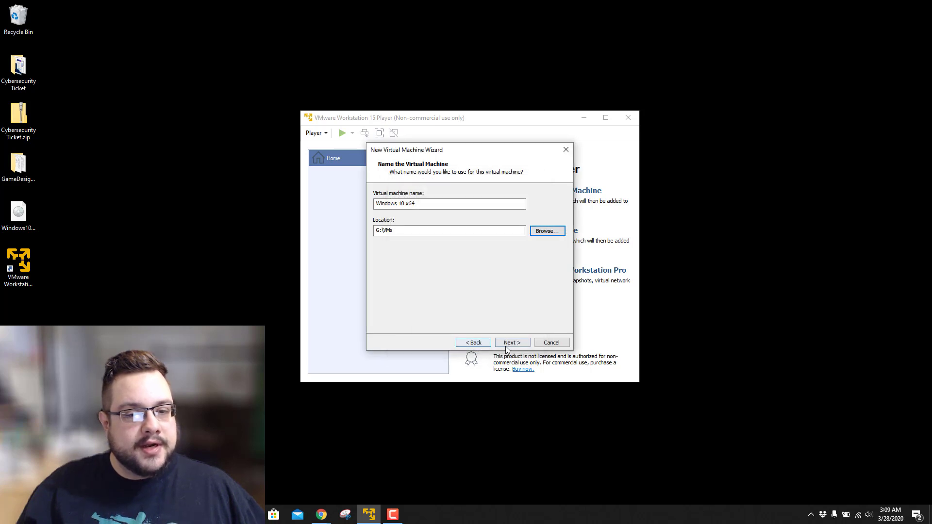
left_click(508, 346)
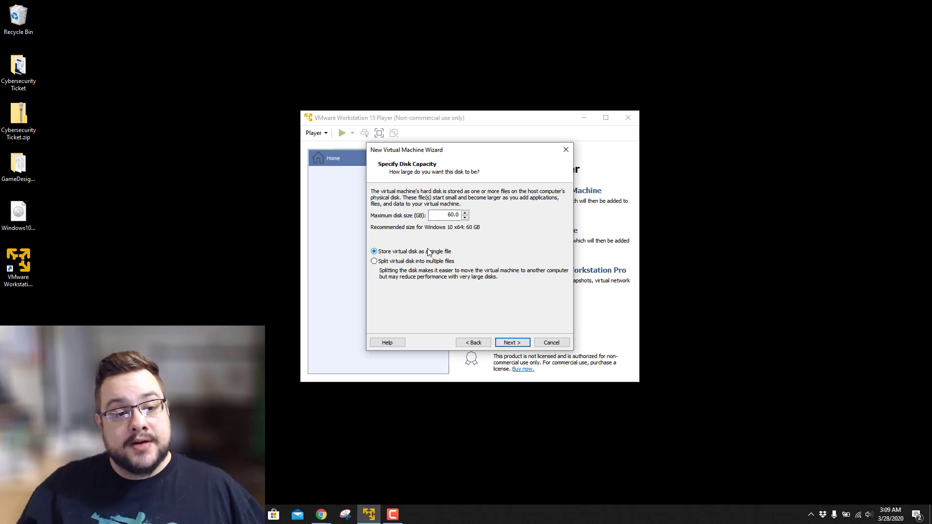
left_click(512, 344)
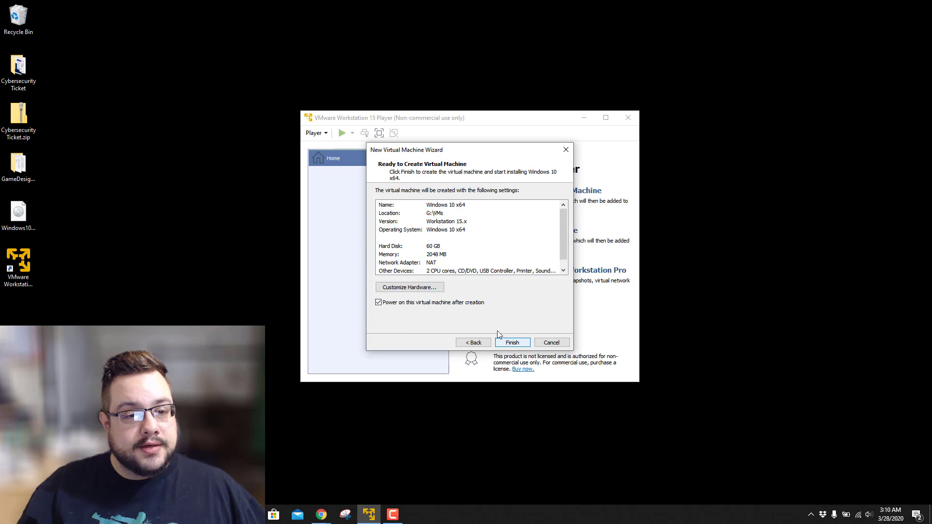
Set the machine's memory to 4096 MB, keeping 2 processor cores.
left_click(427, 289)
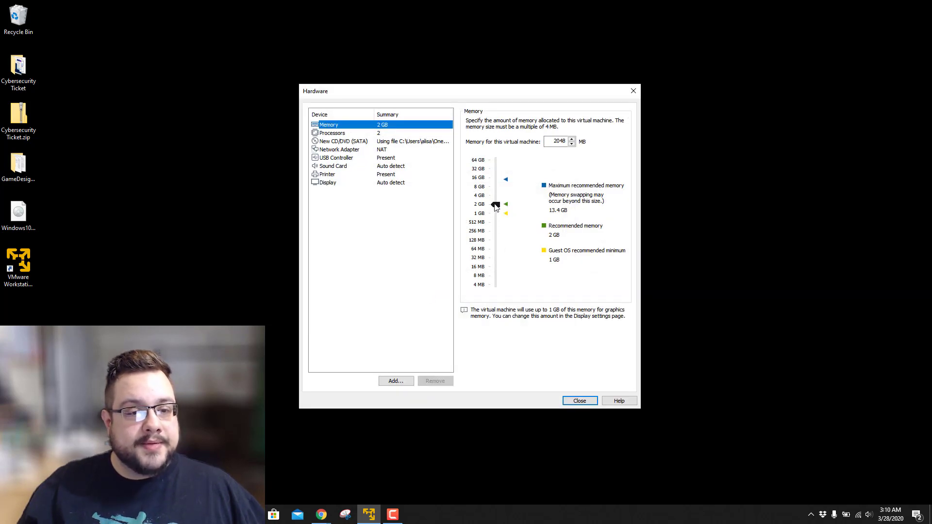
left_click_drag(495, 205, 499, 196)
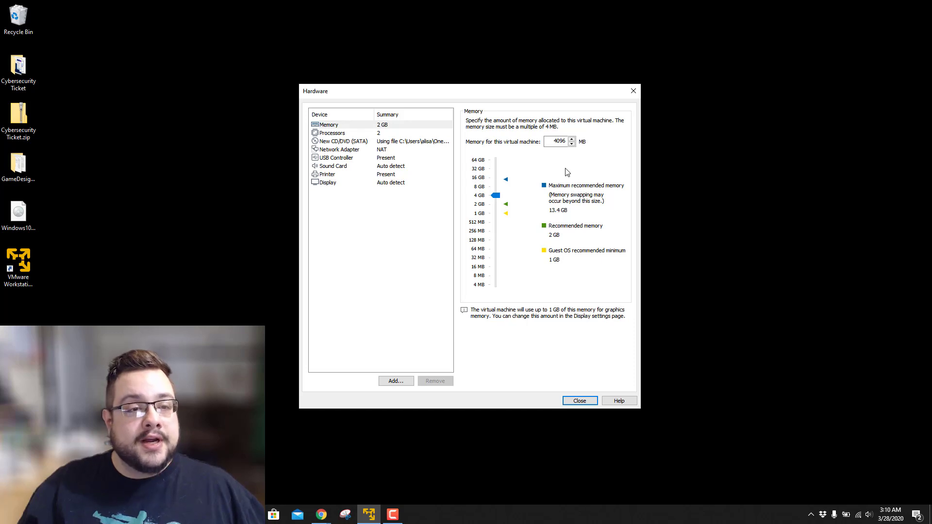
left_click(389, 134)
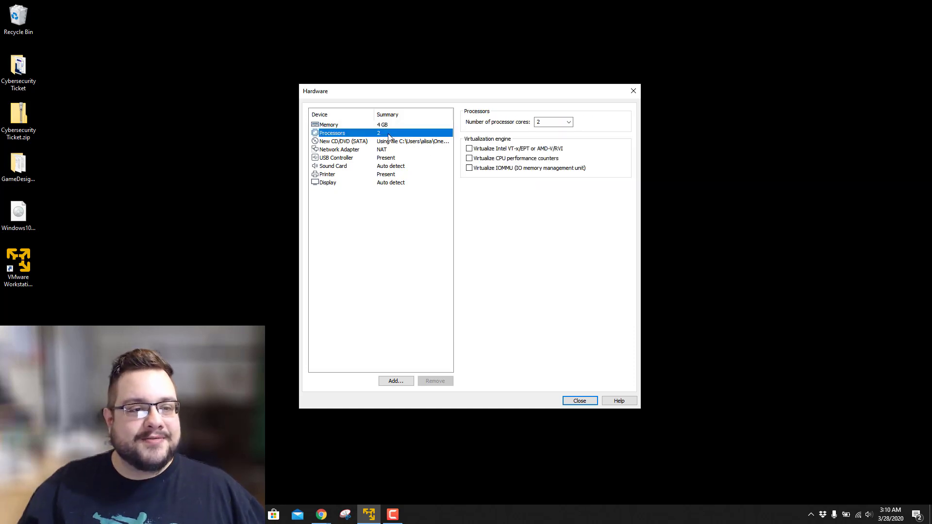
left_click(565, 121)
left_click(554, 122)
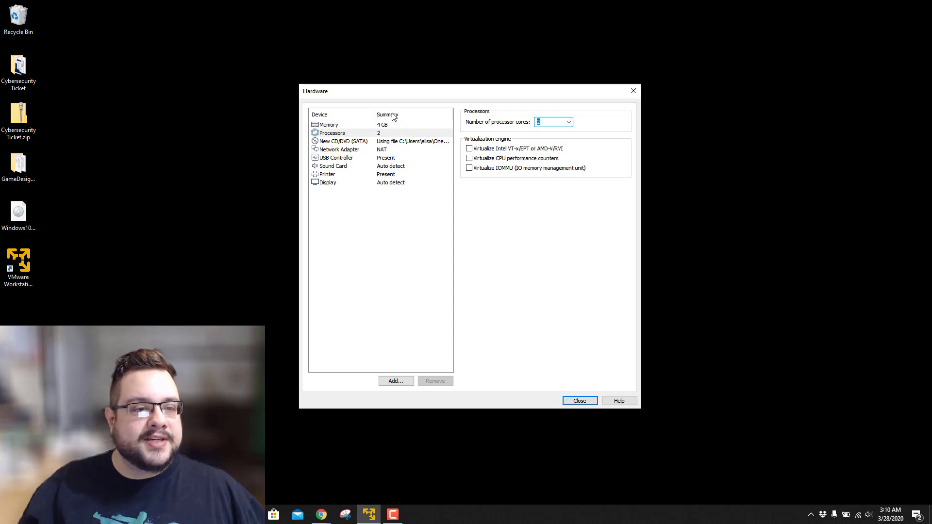
left_click(380, 184)
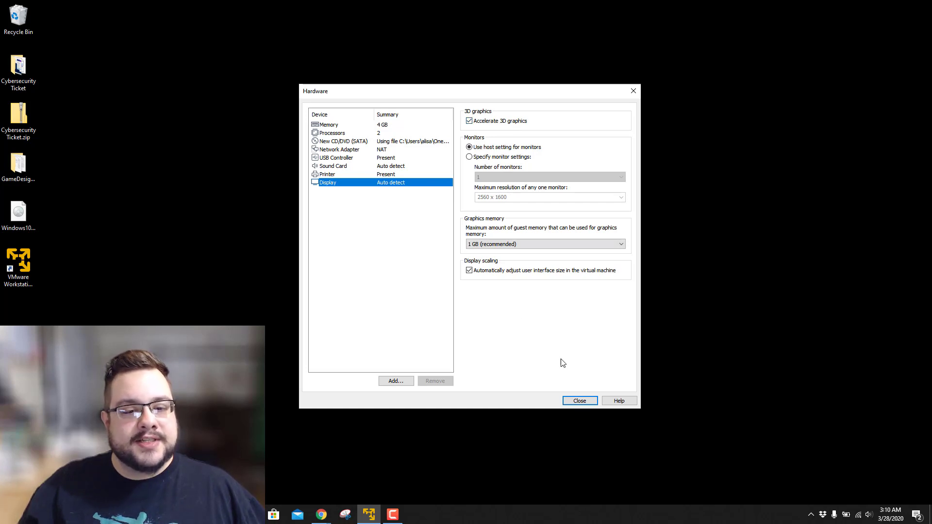
left_click(580, 401)
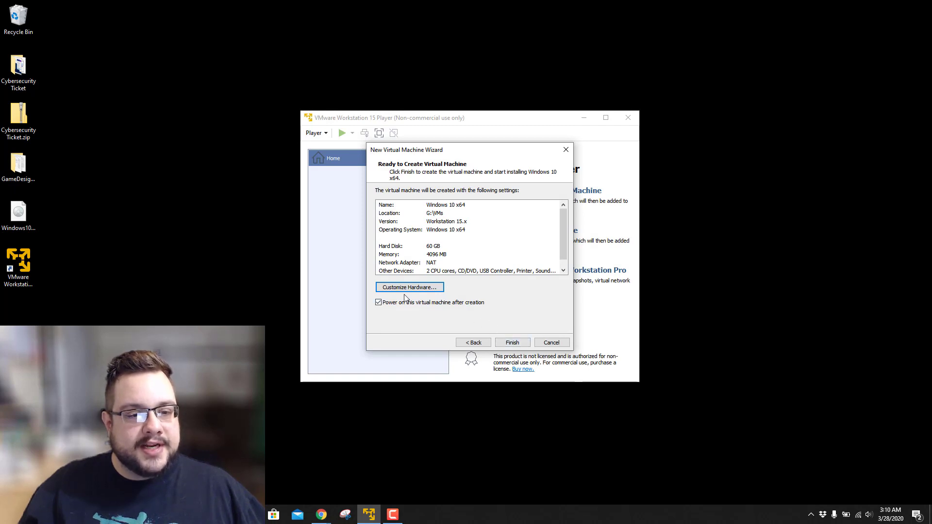
Finish the wizard to create and power on the Windows 10 x64 machine.
left_click(511, 343)
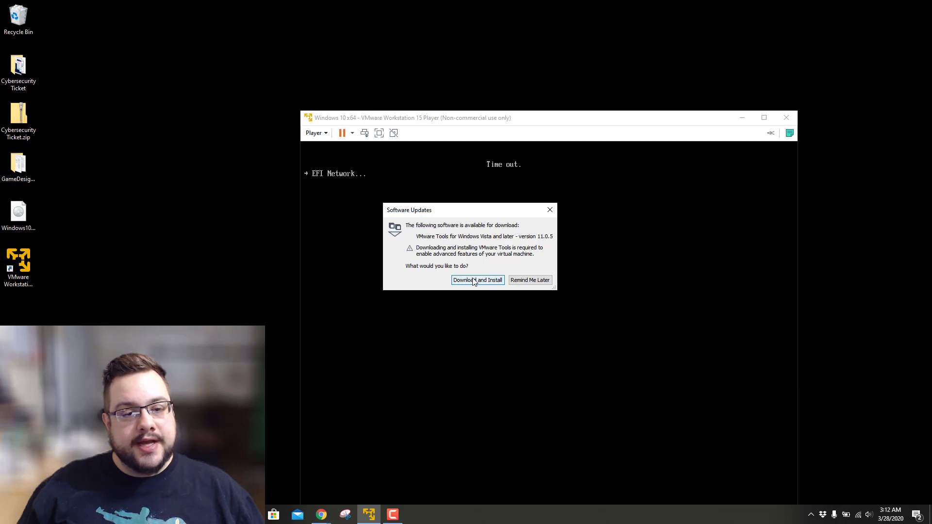
left_click(474, 281)
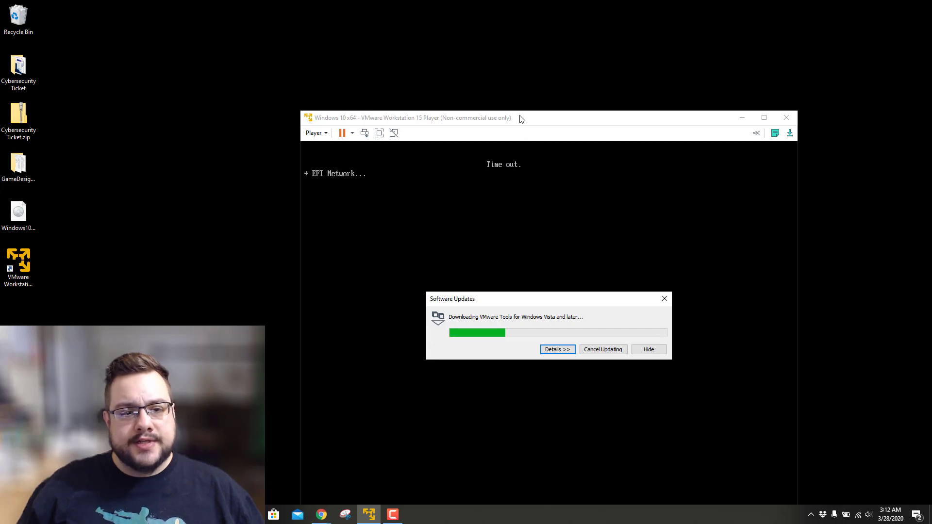
left_click_drag(520, 117, 388, 34)
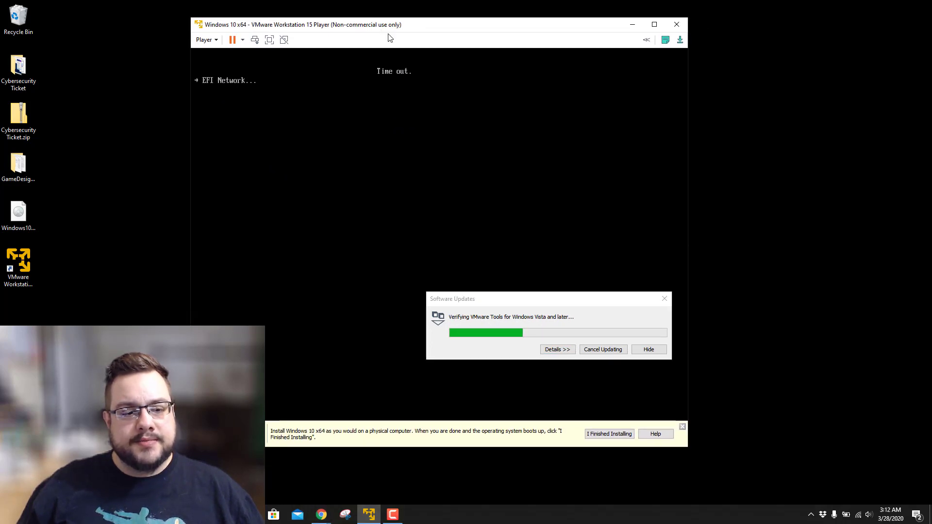
left_click(409, 103)
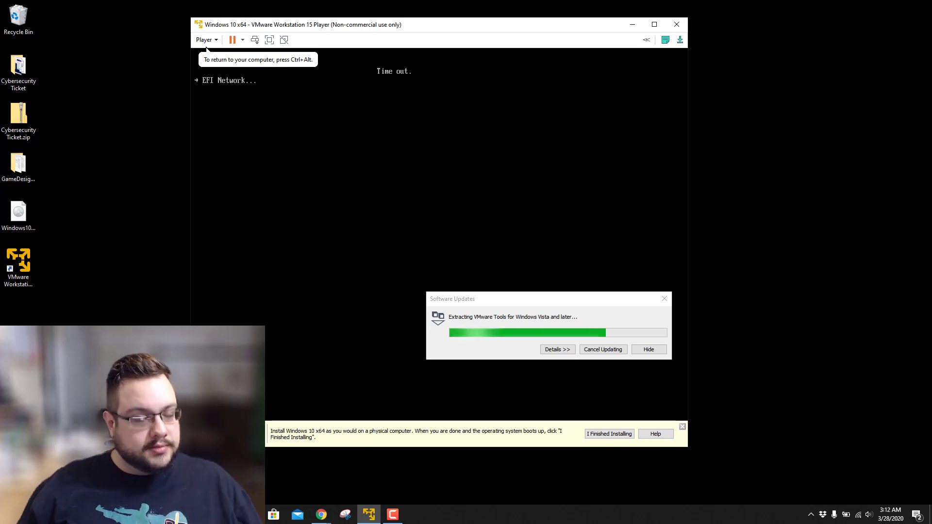
key("ctrl+alt")
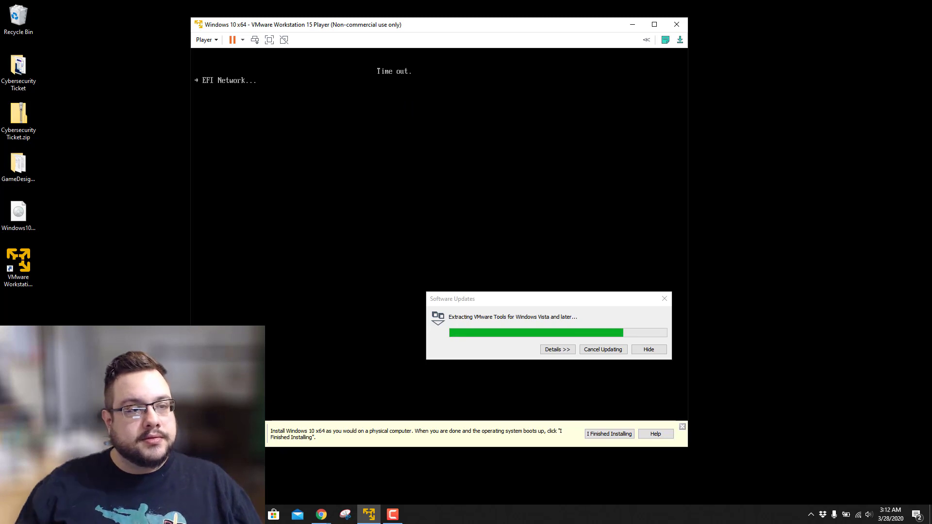
left_click(214, 43)
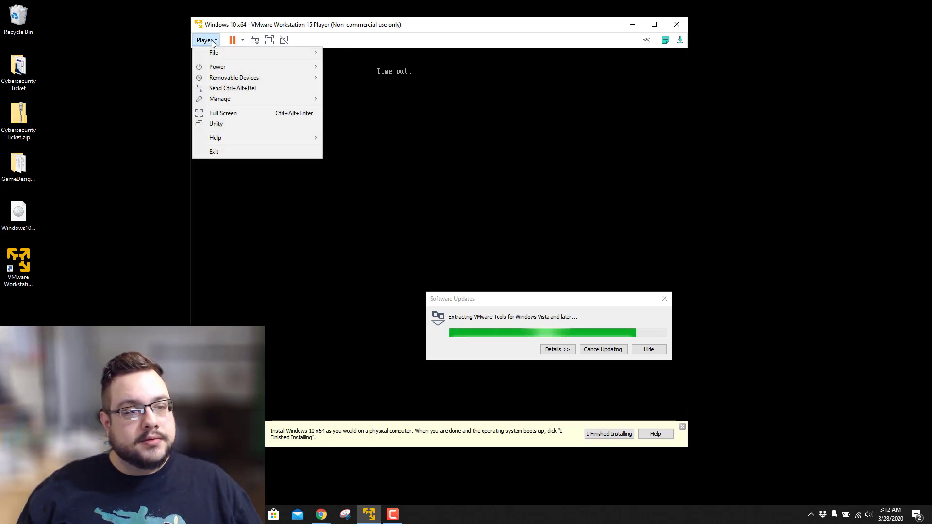
left_click(214, 42)
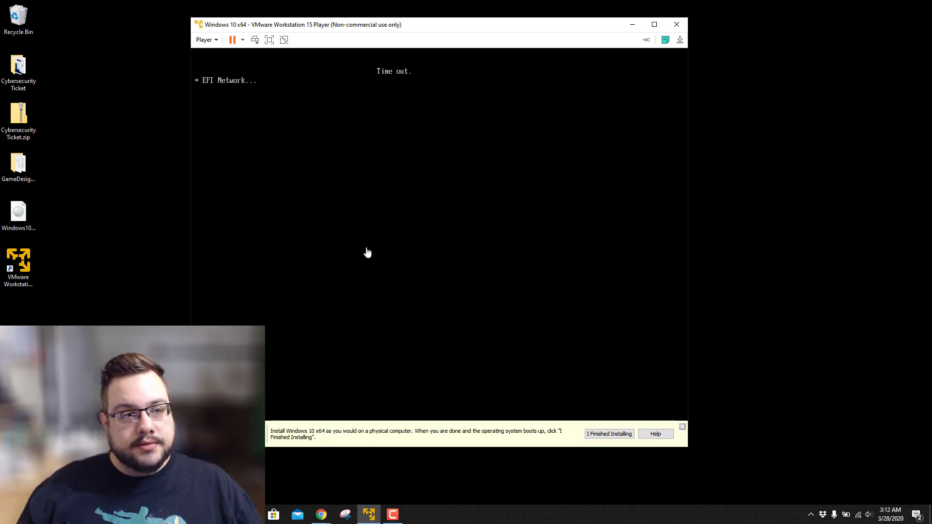
Restart the guest from the power menu so it boots the Windows installer.
left_click(243, 40)
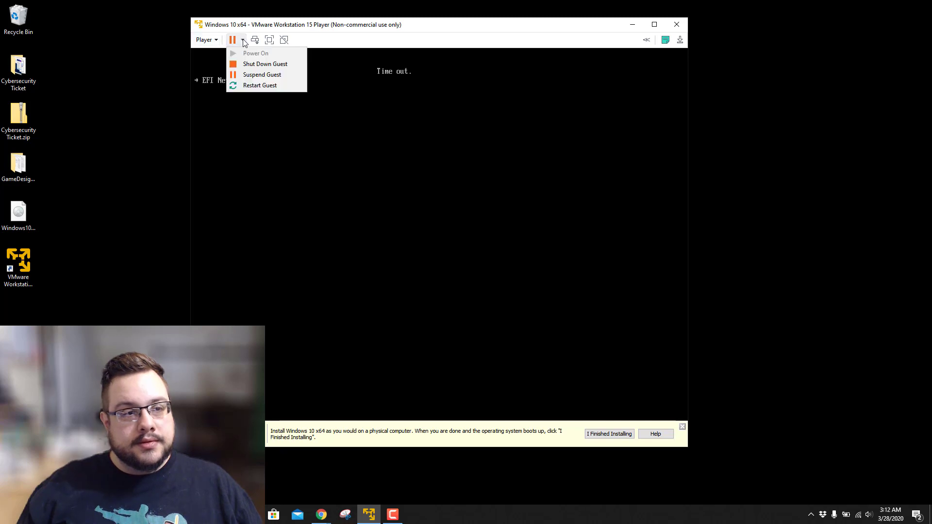
left_click(260, 86)
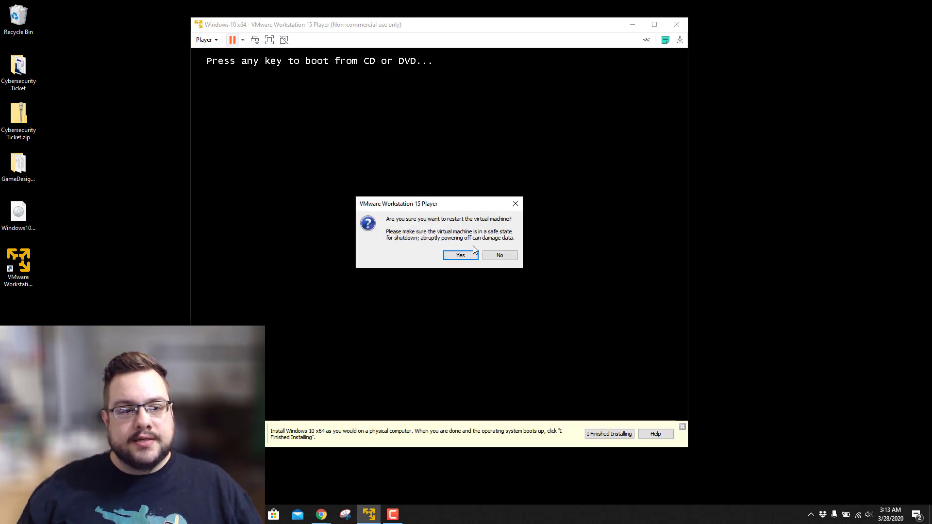
left_click(515, 204)
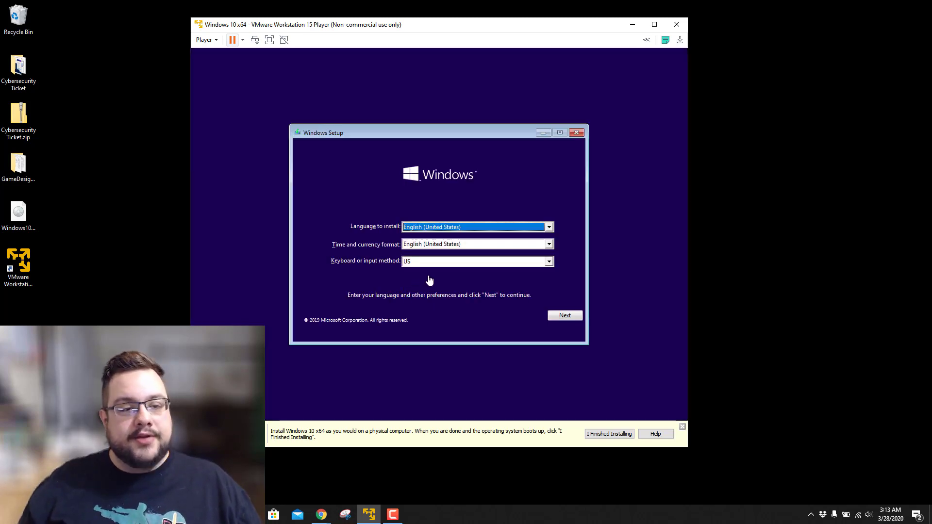
Keep English (United States) and begin installing Windows without a product key.
left_click(567, 316)
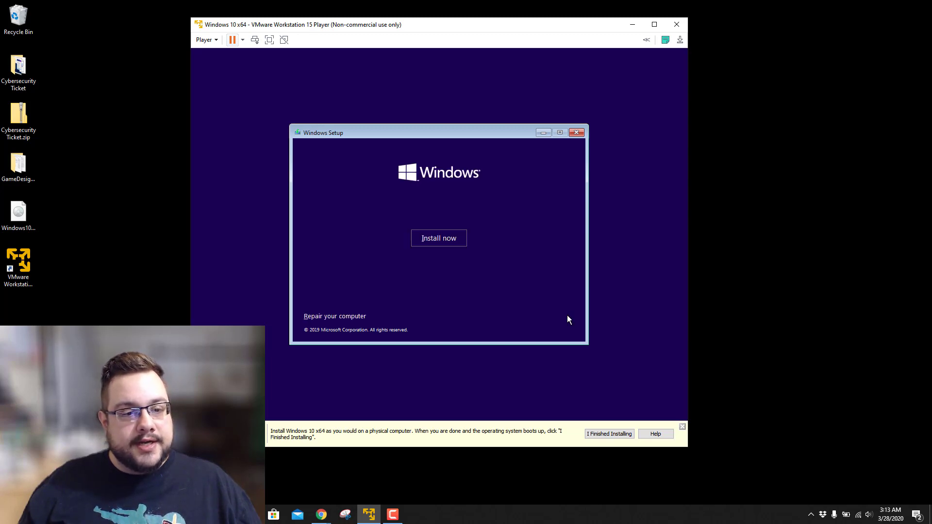
left_click(439, 239)
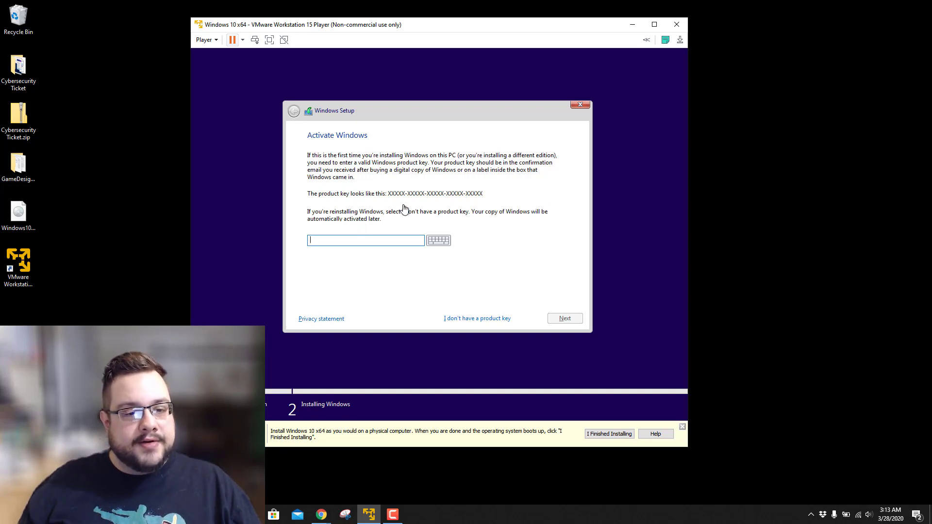
left_click(471, 322)
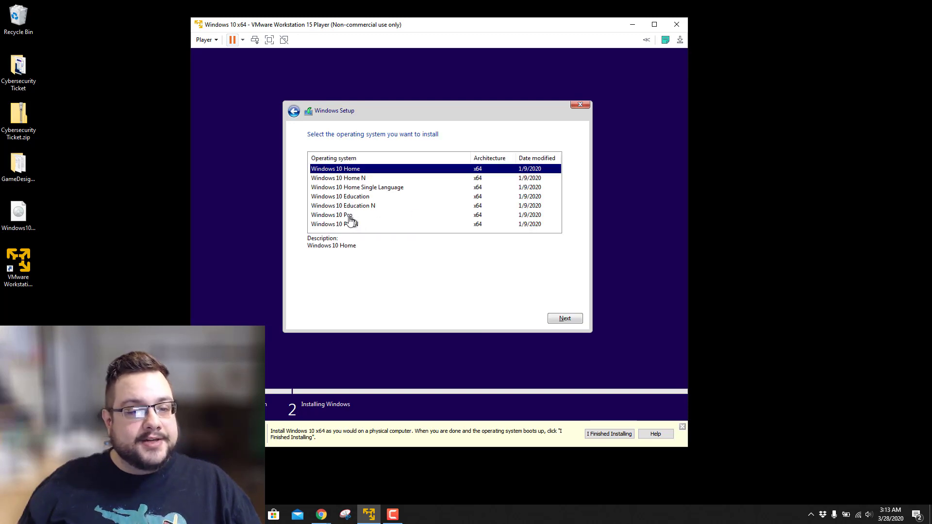
Choose Windows 10 Pro, accept the license terms, and pick a Custom installation.
left_click(349, 215)
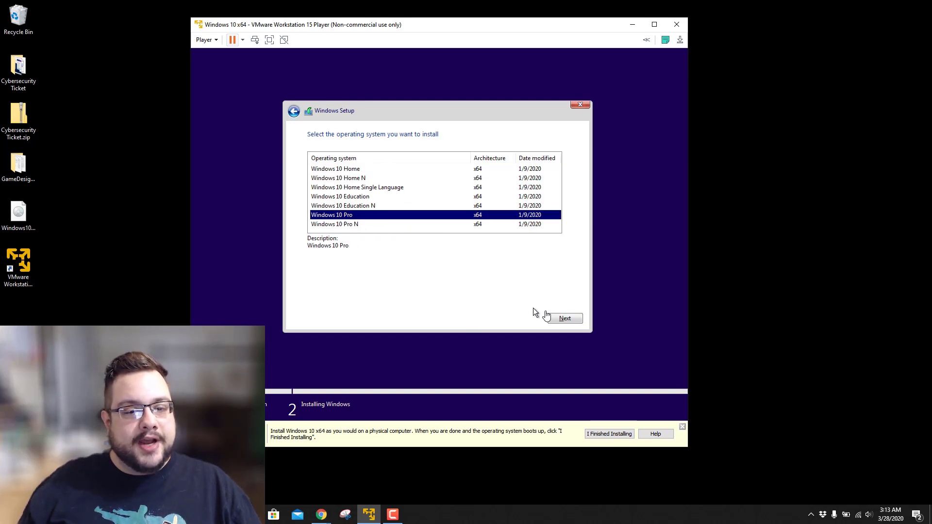
left_click(564, 319)
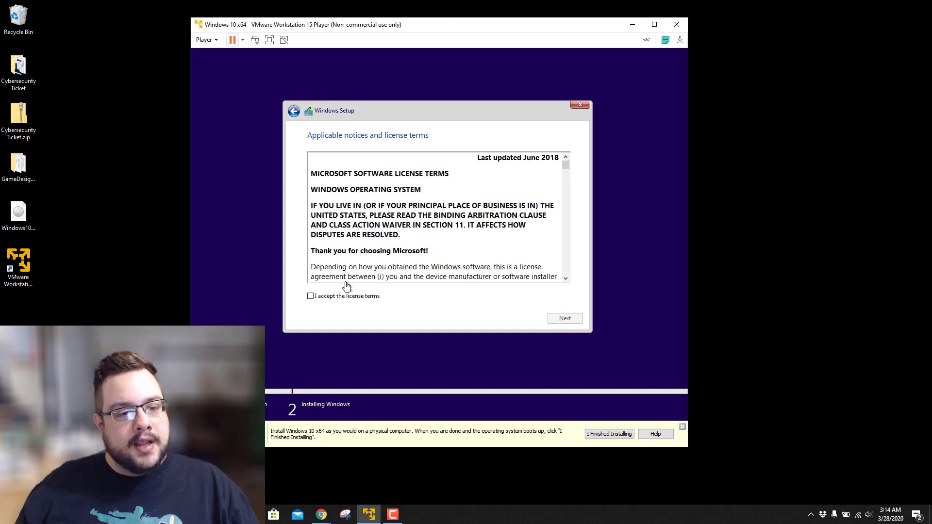
left_click(340, 297)
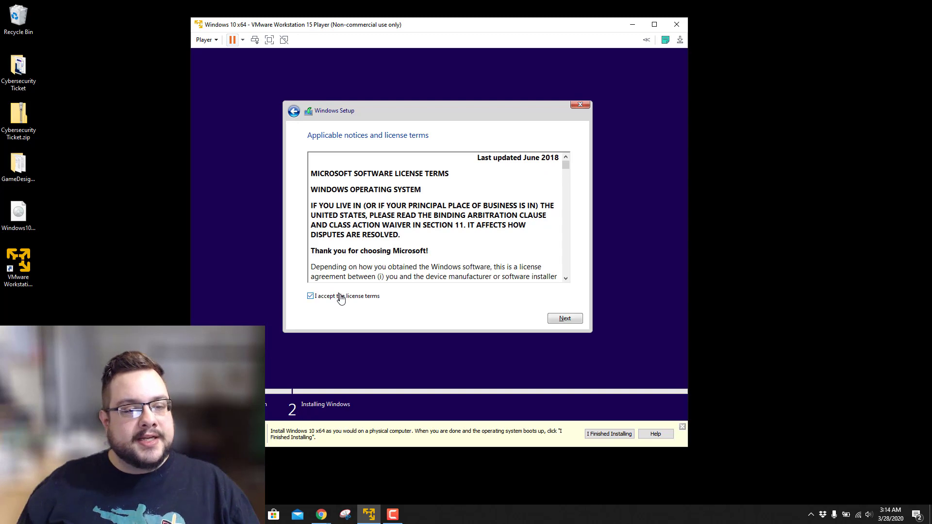
left_click(565, 319)
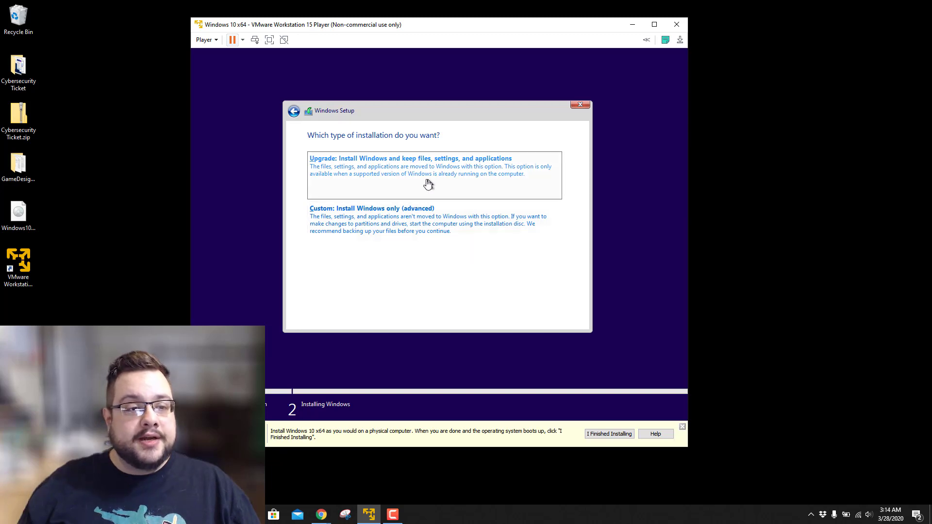
left_click(391, 220)
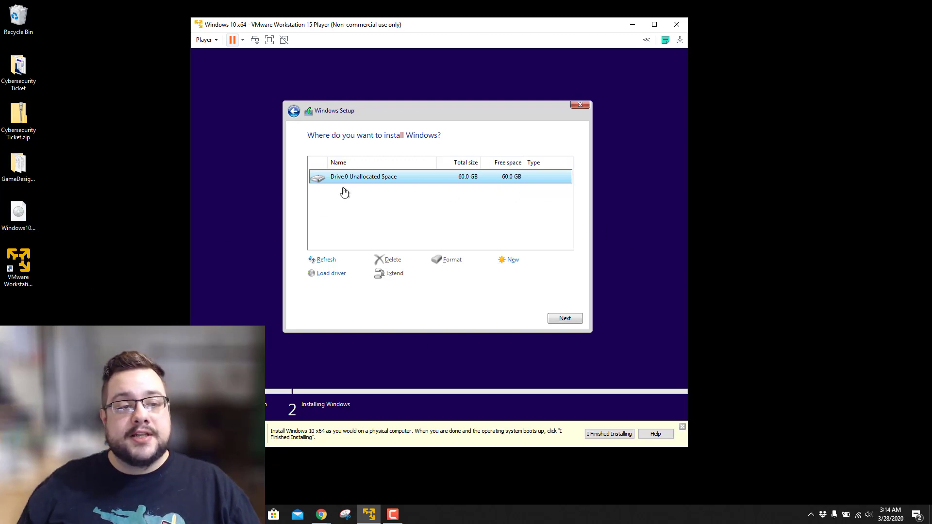
Install Windows onto Drive 0's 60 GB unallocated space.
left_click(565, 319)
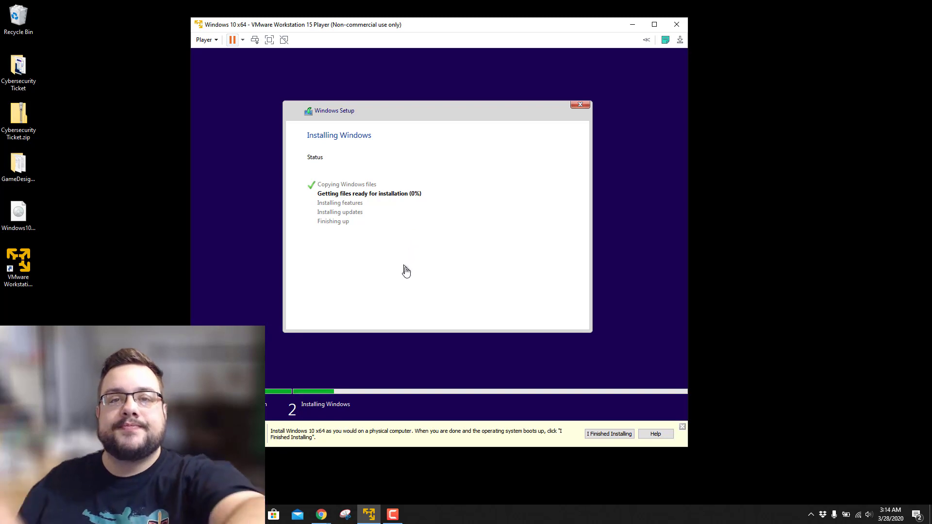
left_click(816, 399)
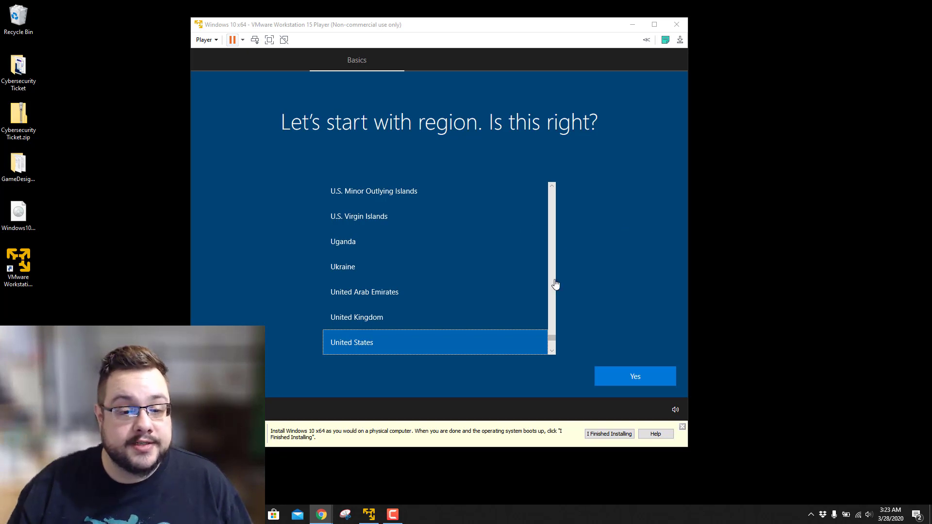
Confirm United States region and US keyboard, skip a second layout, then mark installation finished.
left_click(381, 351)
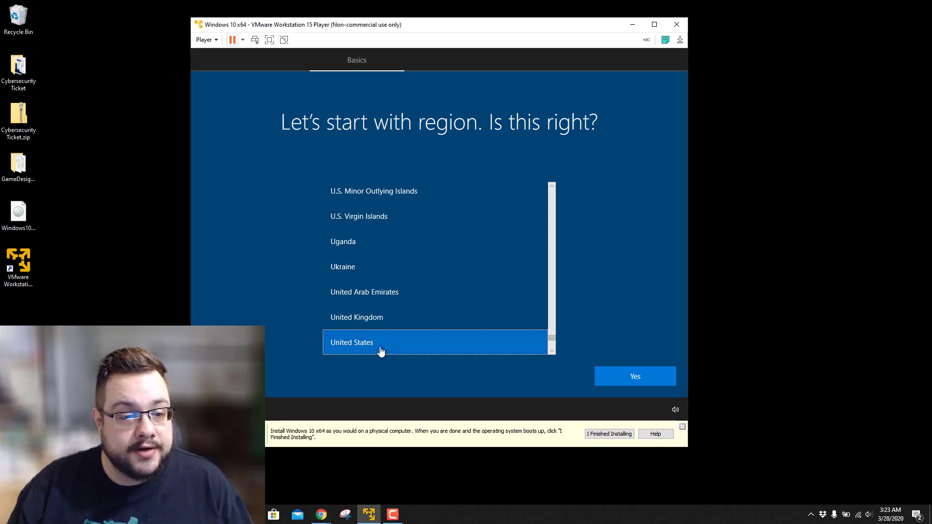
left_click(625, 382)
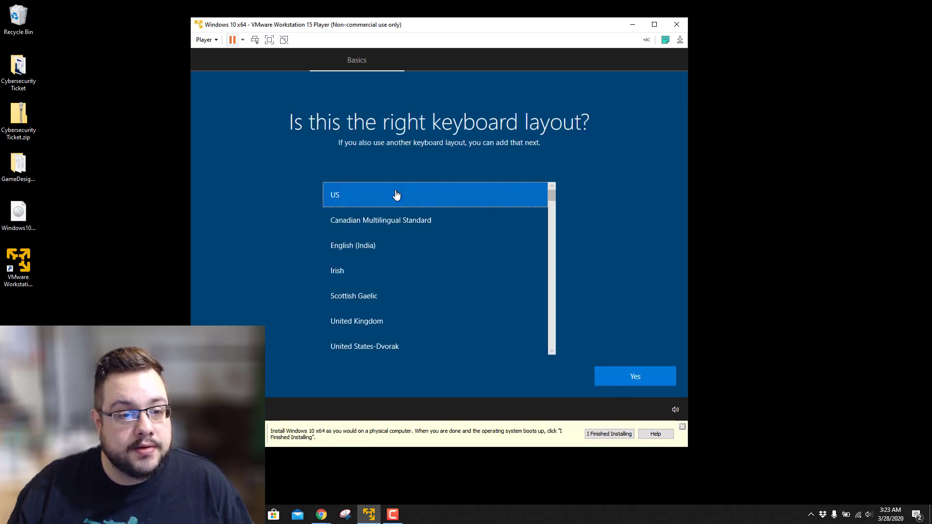
left_click(637, 379)
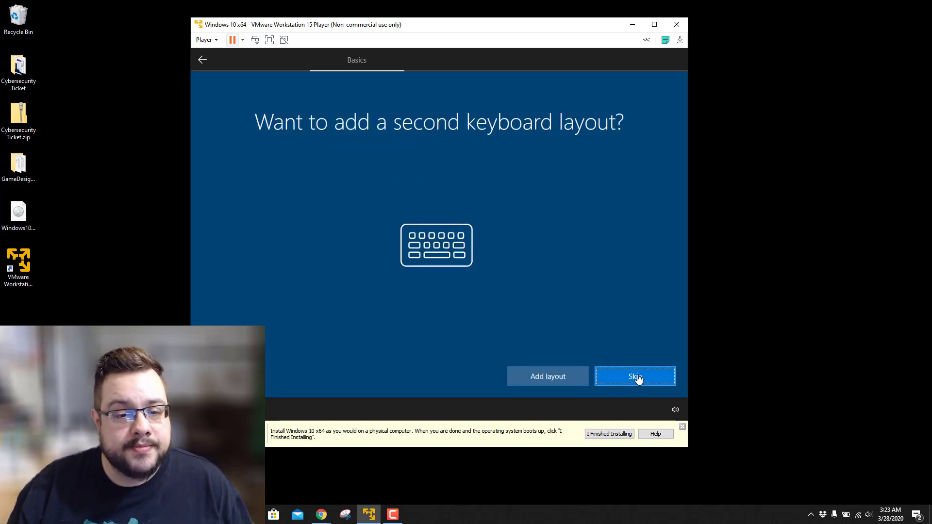
left_click(638, 379)
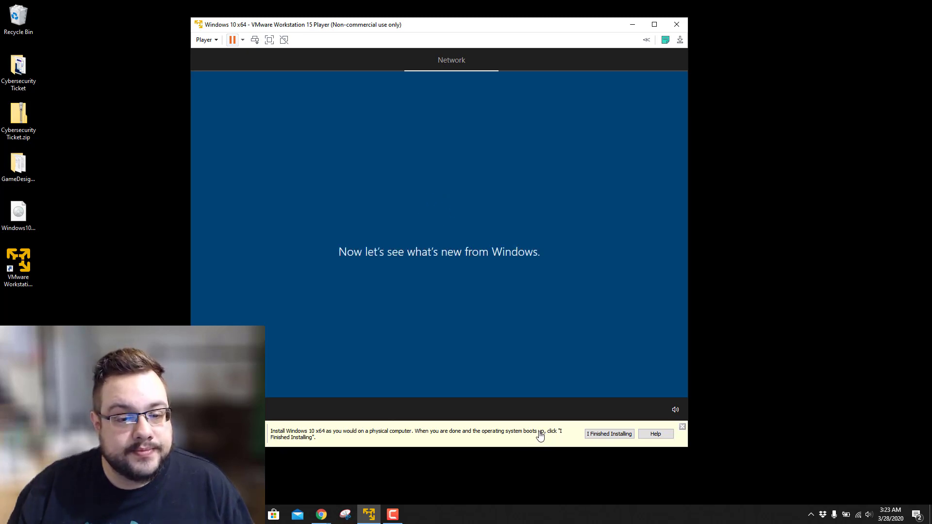
left_click(597, 434)
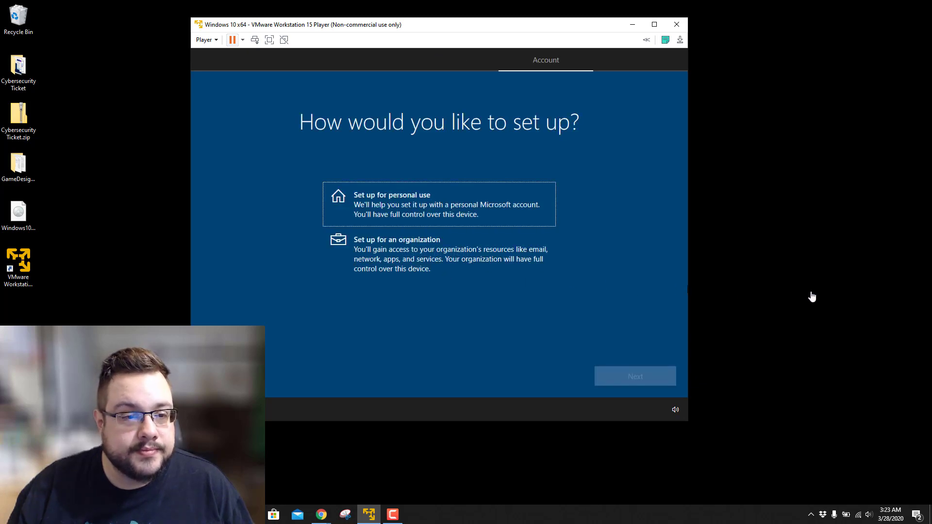
Choose personal use with an offline account and enter the account name.
left_click(445, 214)
left_click(647, 380)
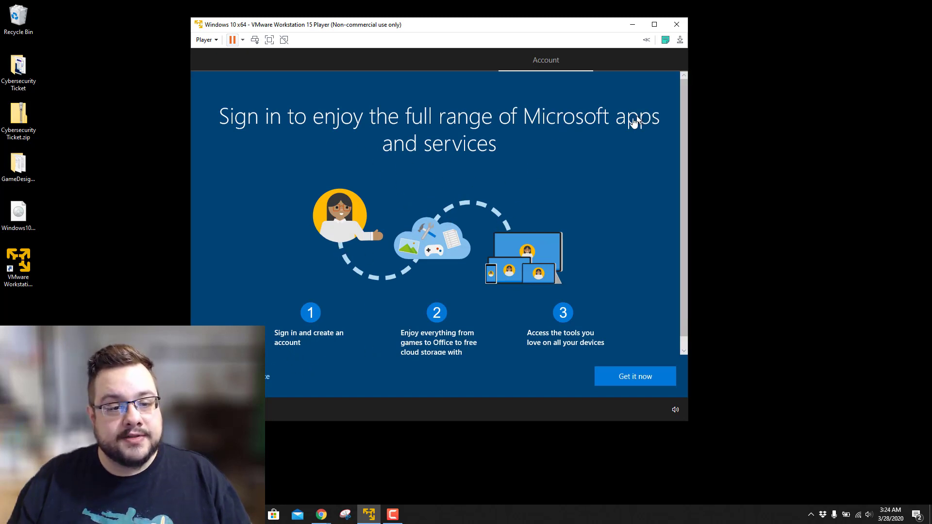
left_click(248, 376)
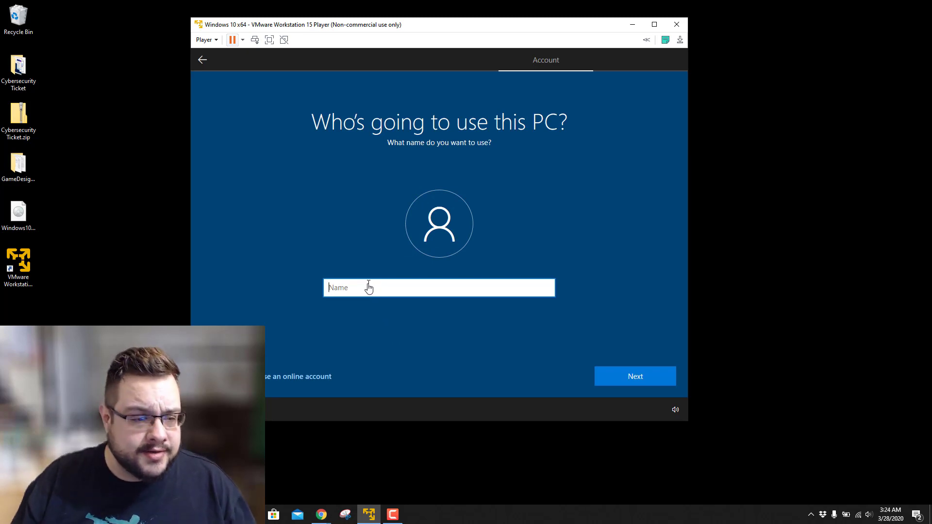
type("TEs")
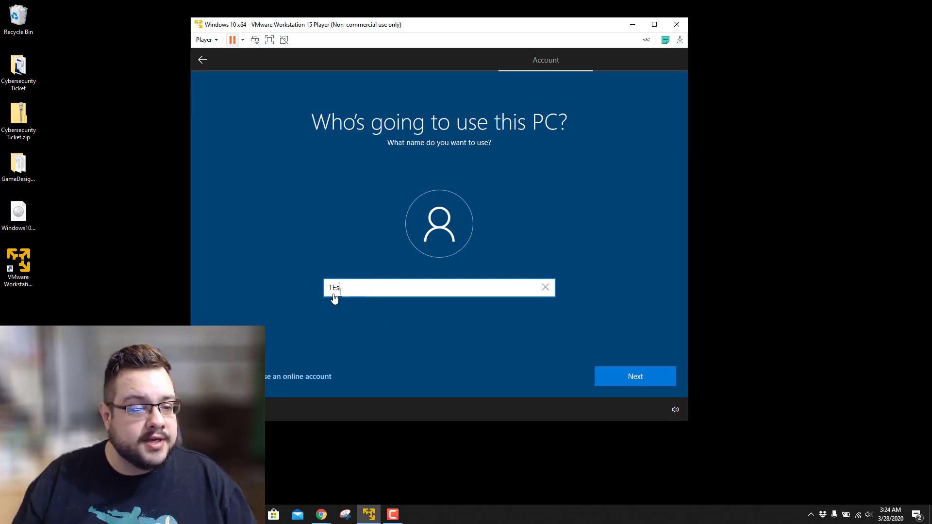
left_click_drag(342, 290, 334, 290)
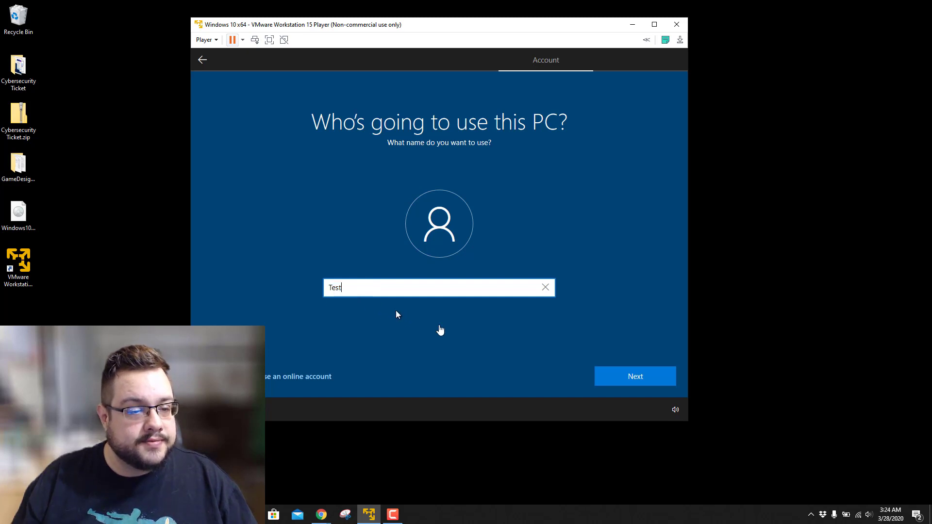
left_click(653, 385)
Enter and confirm the account password.
type("test")
left_click(545, 287)
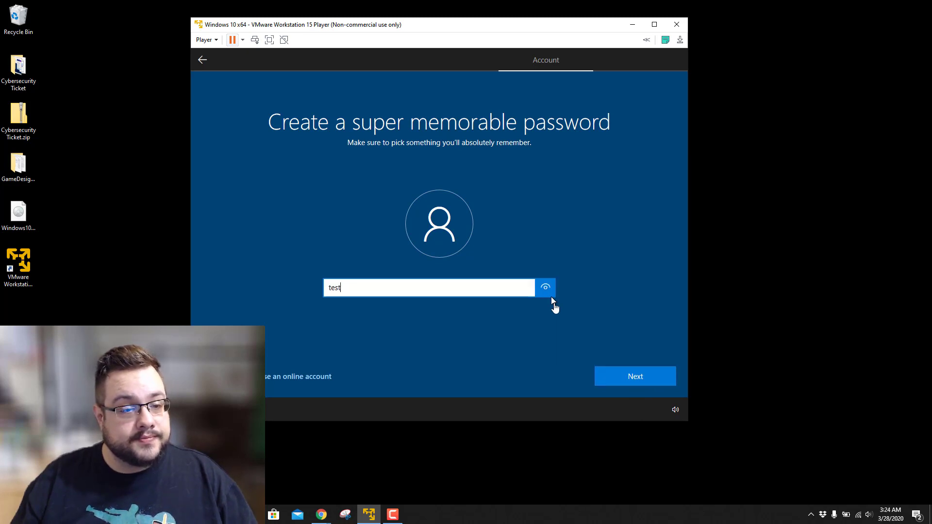
left_click(637, 378)
type("t")
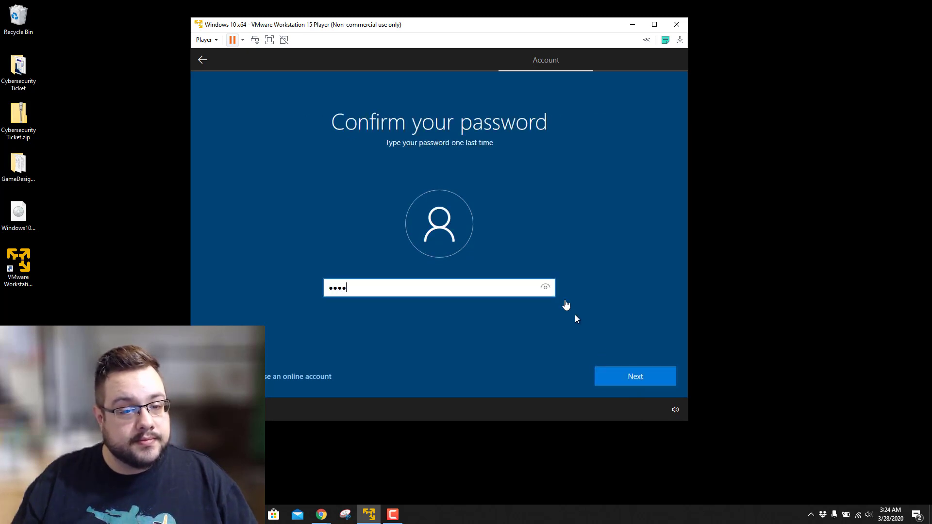
type("est")
left_click(545, 287)
left_click(634, 379)
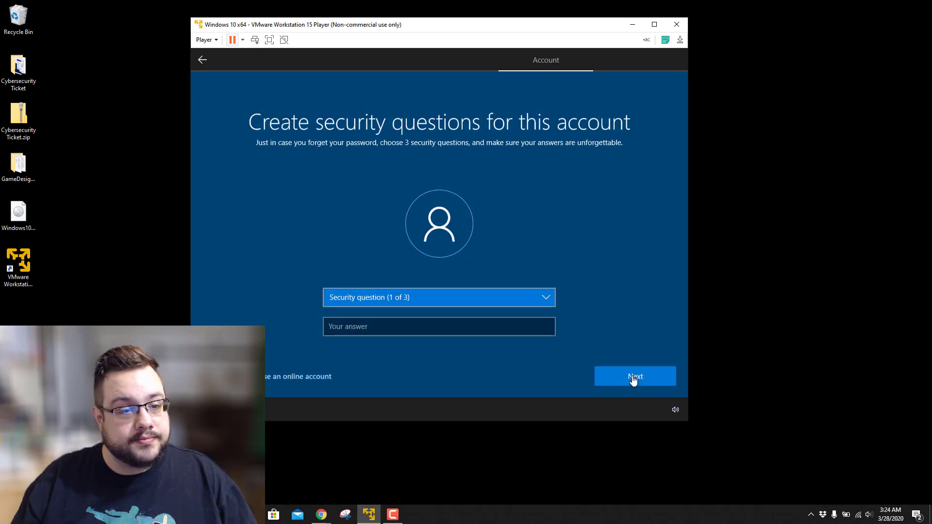
Answer the first pet's name and childhood nickname security questions.
left_click(486, 300)
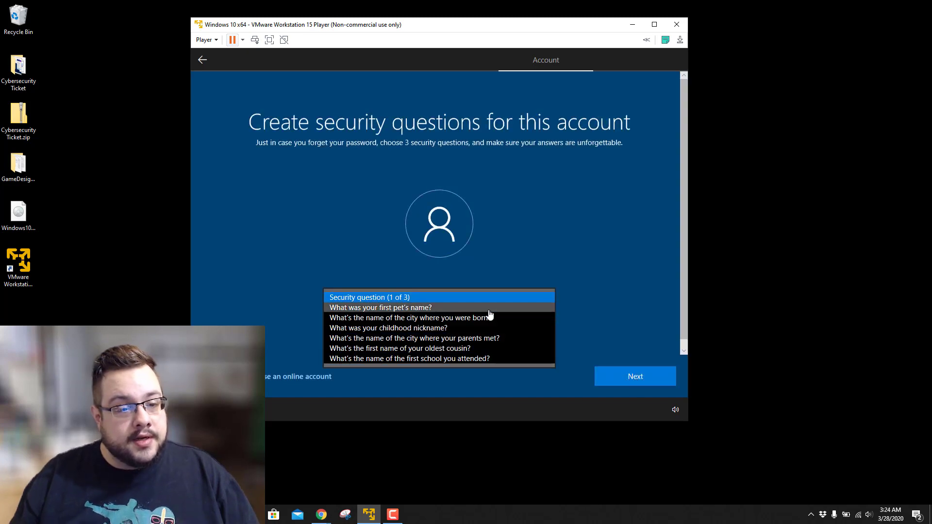
left_click(488, 309)
left_click(483, 332)
type("test")
left_click(617, 384)
left_click(530, 302)
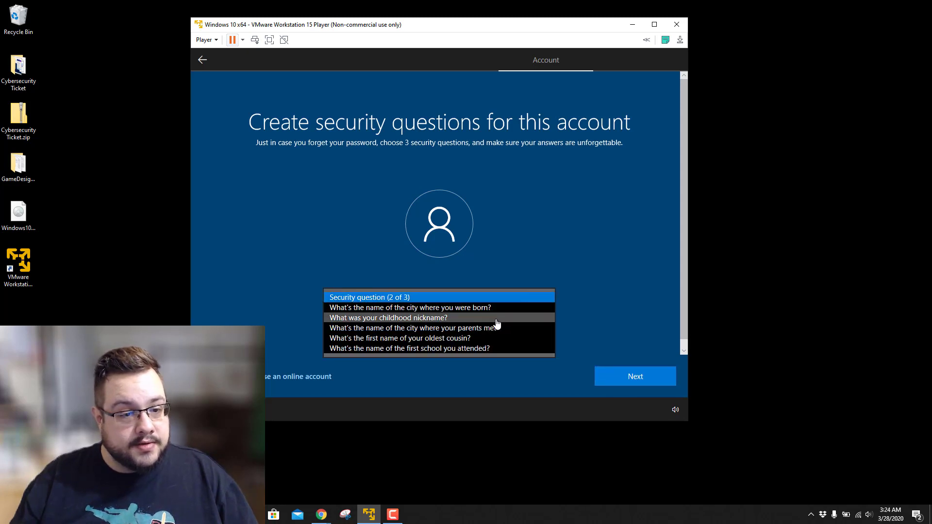
left_click(495, 318)
left_click(467, 332)
type("test")
left_click(626, 382)
Answer the first school attended security question and continue setup.
left_click(539, 299)
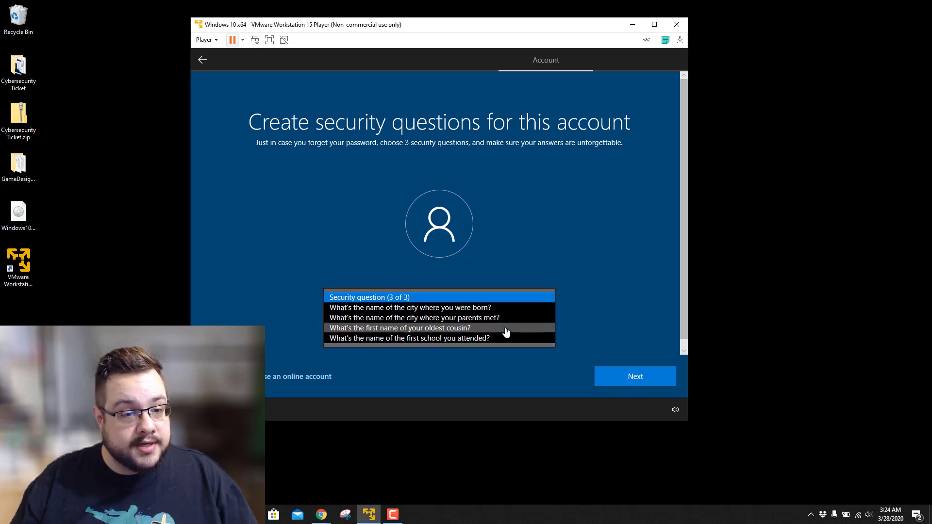
left_click(486, 339)
left_click(474, 333)
type("test")
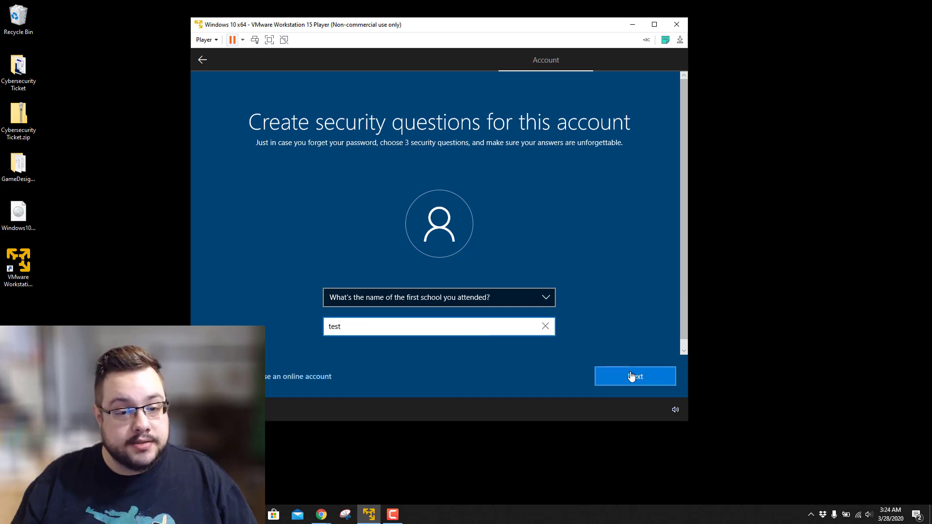
left_click(631, 376)
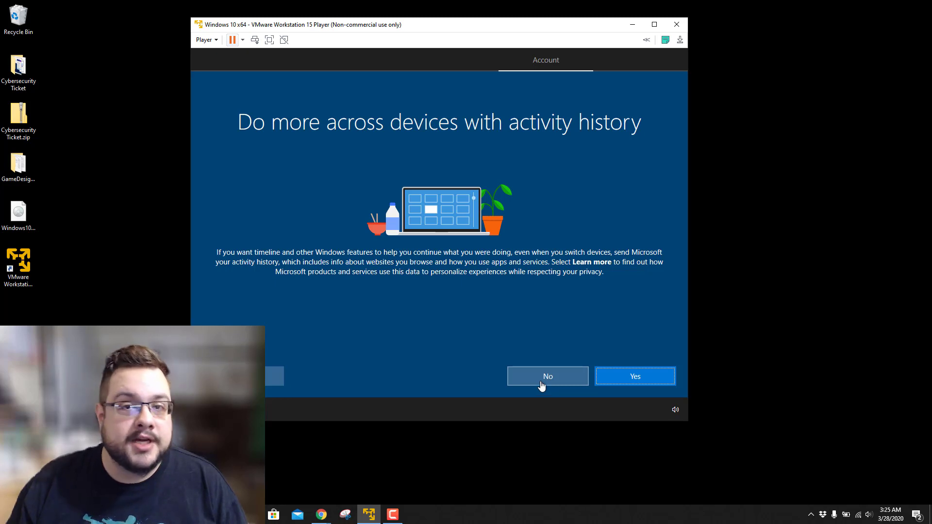
Answer No to activity history, decline Cortana, and accept the default privacy toggles unchanged.
left_click(541, 384)
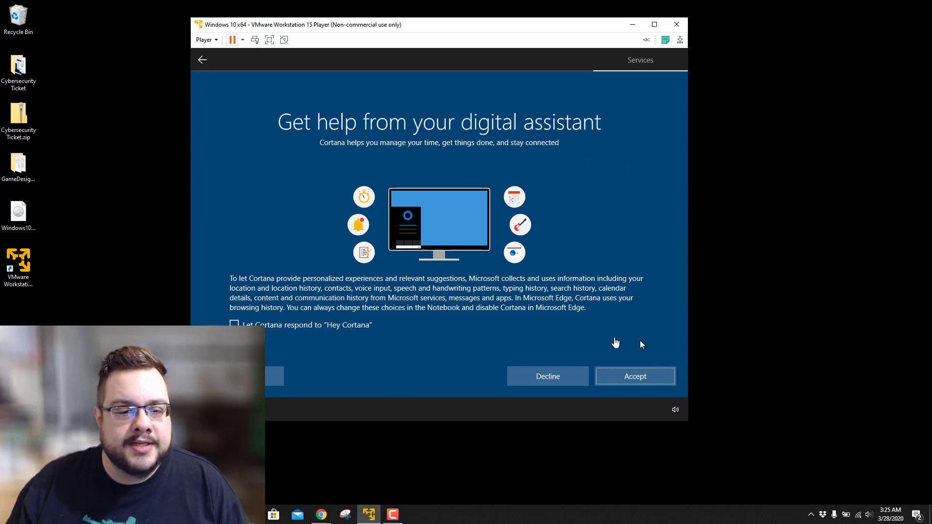
left_click(544, 378)
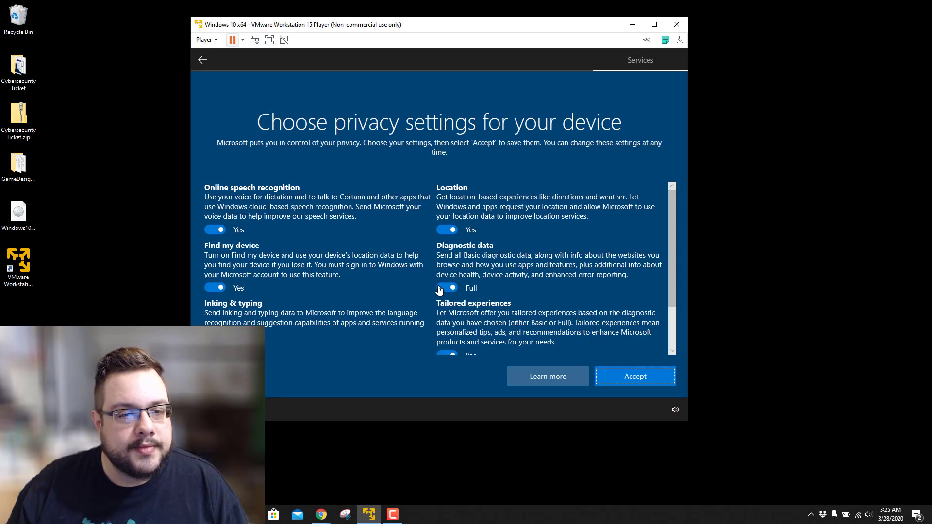
scroll(408, 250, "down", 1)
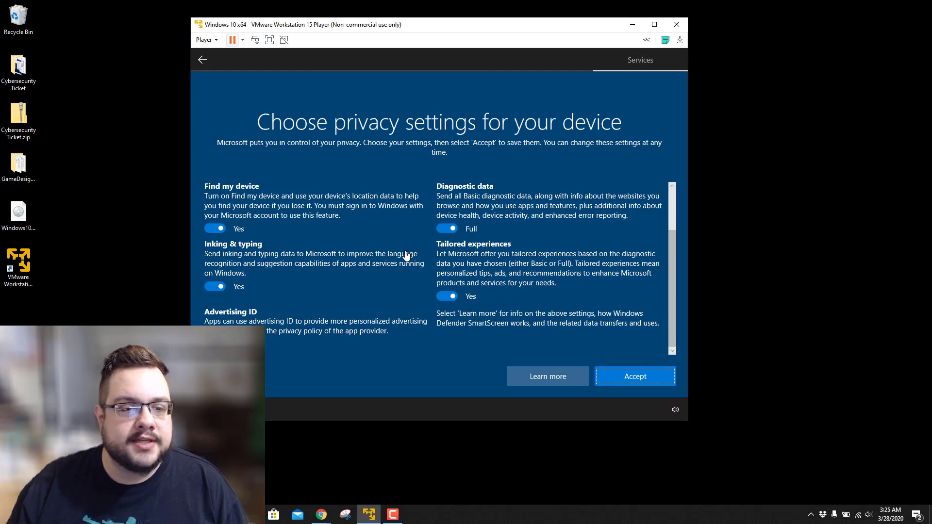
scroll(407, 255, "up", 1)
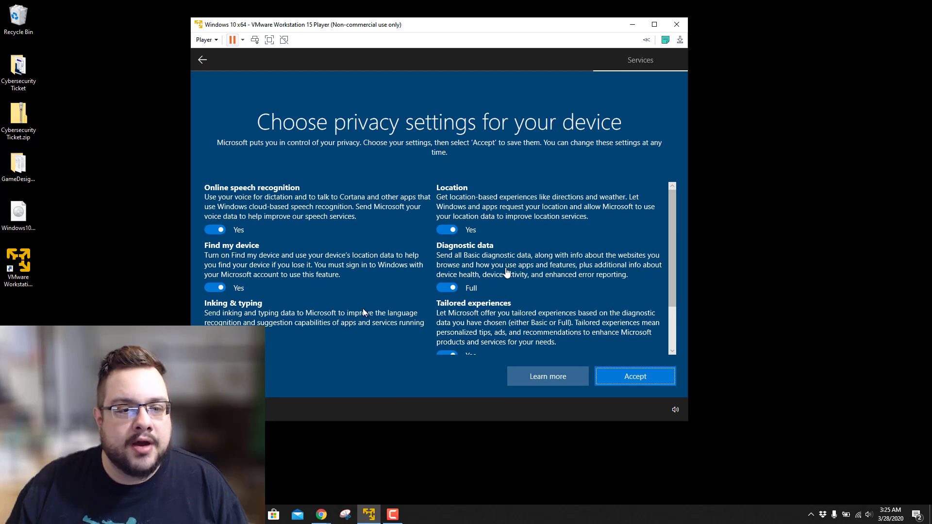
scroll(496, 269, "down", 1)
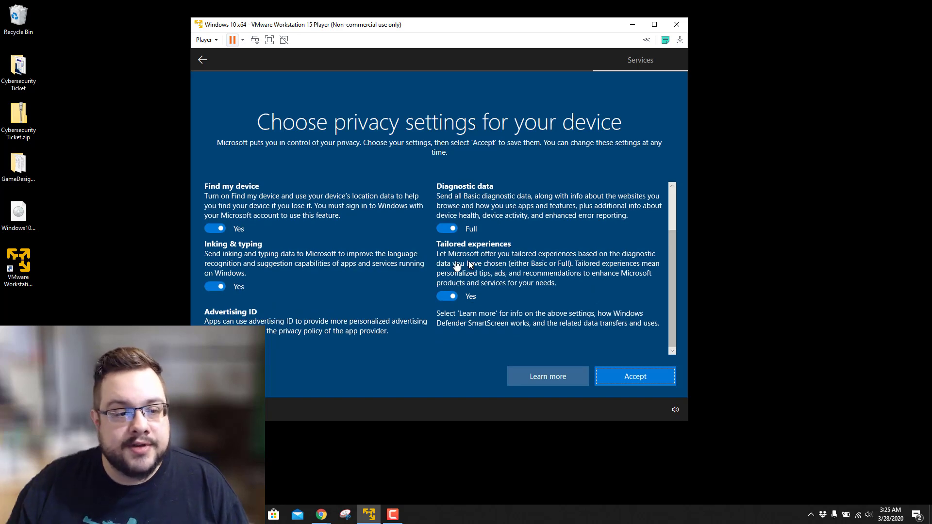
scroll(329, 229, "up", 1)
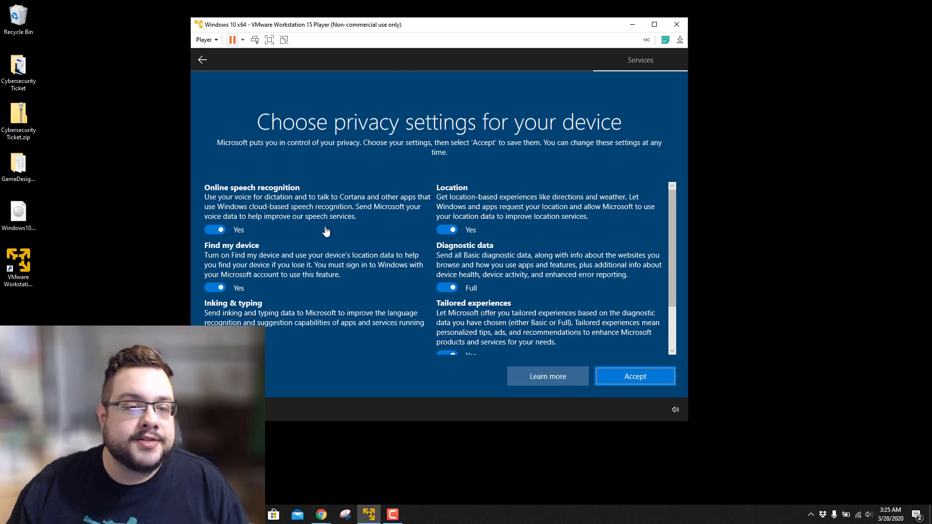
scroll(322, 240, "down", 1)
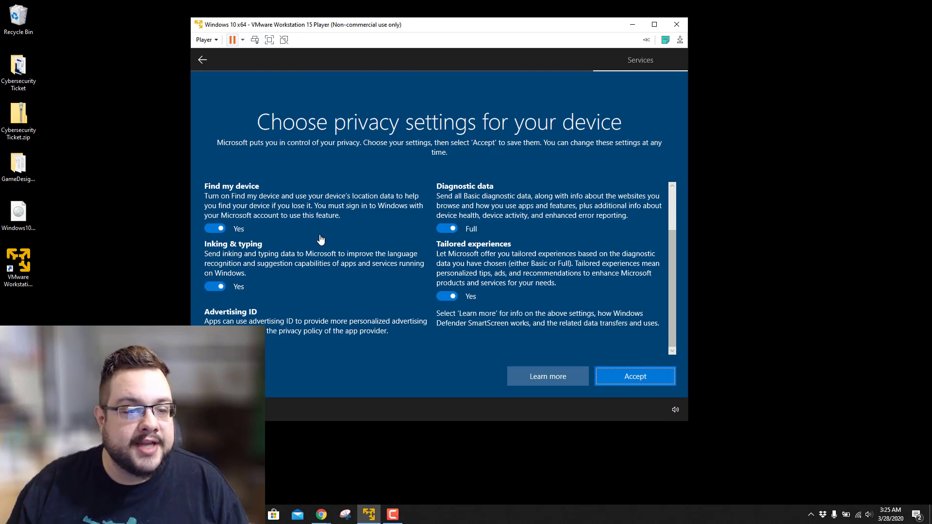
left_click(638, 383)
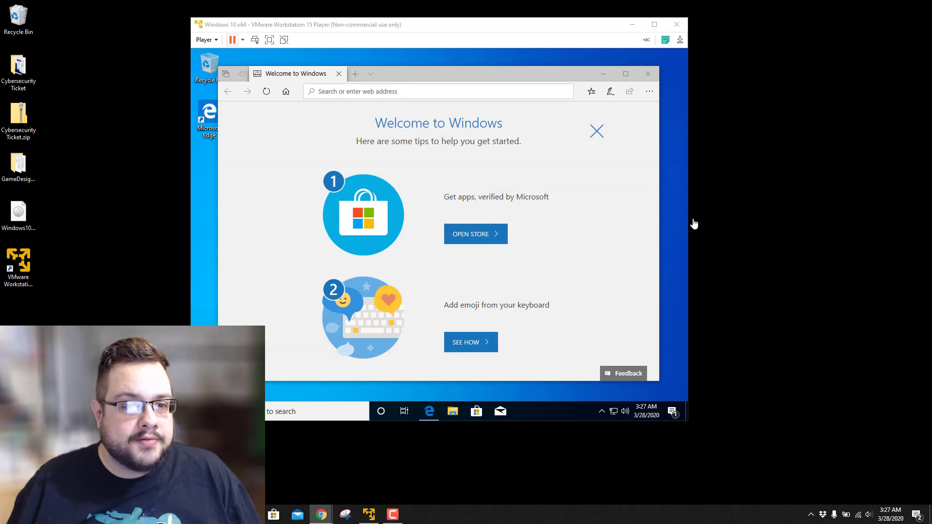
Close Edge's Welcome to Windows page on the guest desktop and bring up the Start menu.
left_click(538, 82)
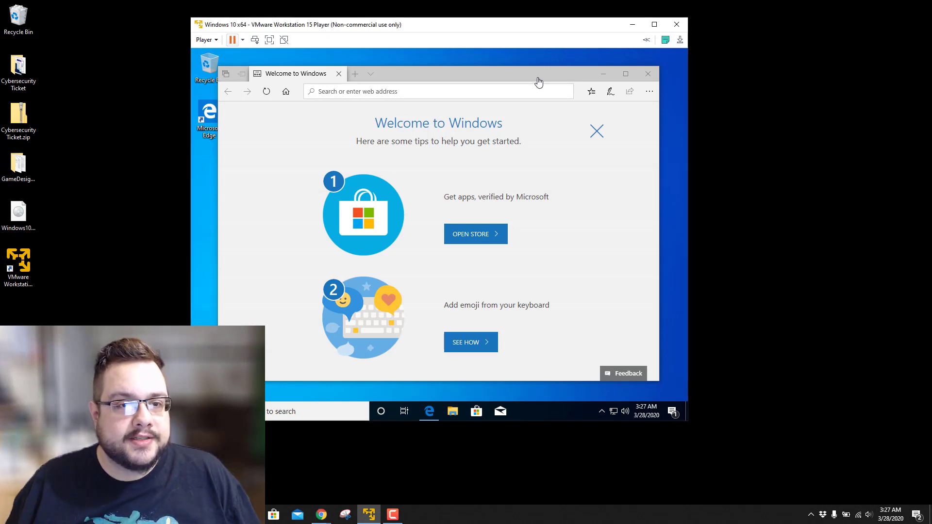
left_click(647, 73)
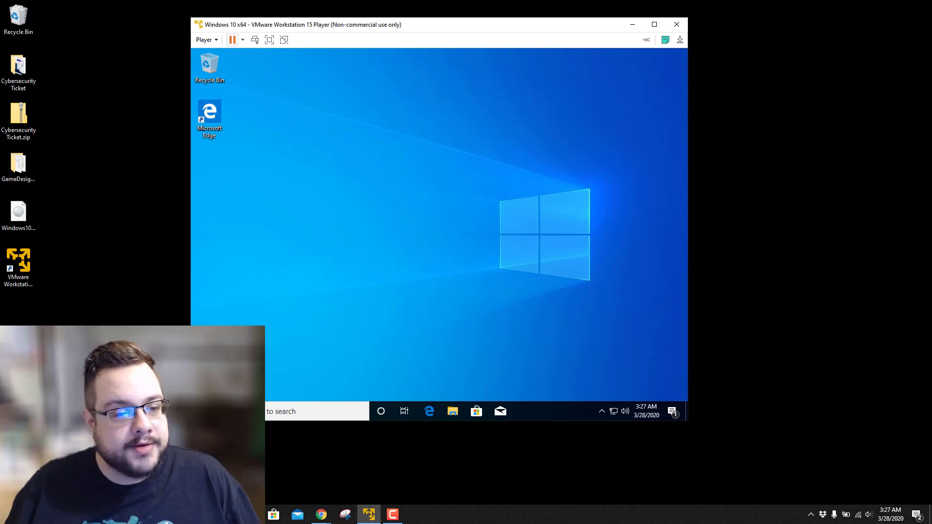
left_click(200, 411)
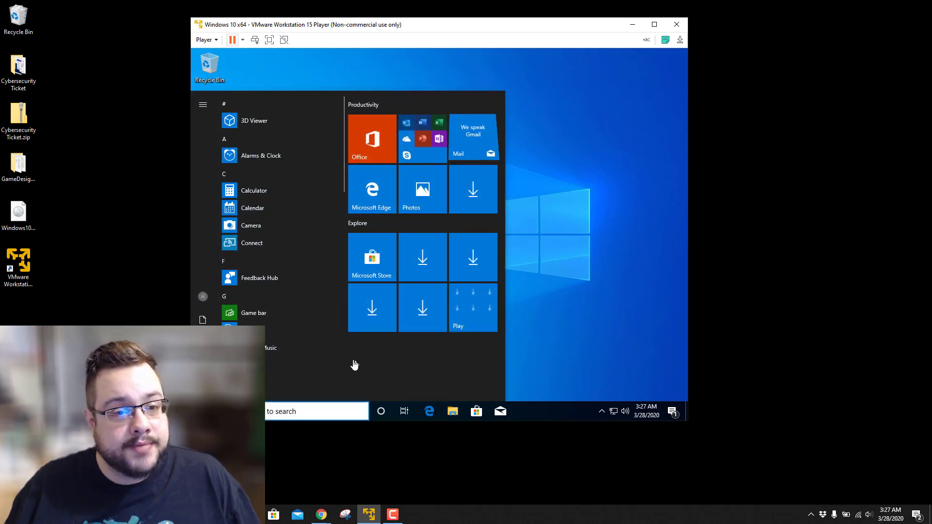